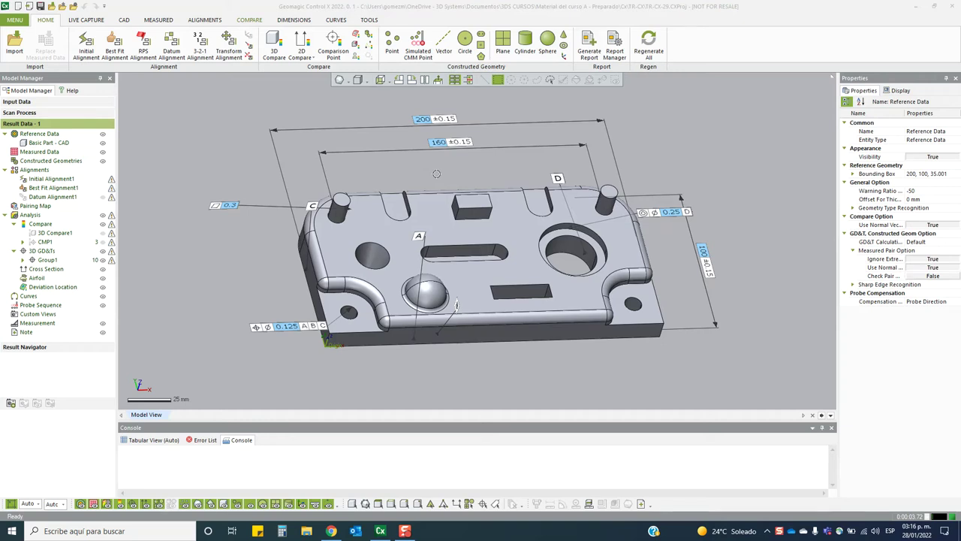
- Start a batch process and add the scans Prismatic_001.stl to Prismatic_005.stl from the TR-CX-29 - Scans folder
{"action": "left_click", "coordinate": [372, 20]}
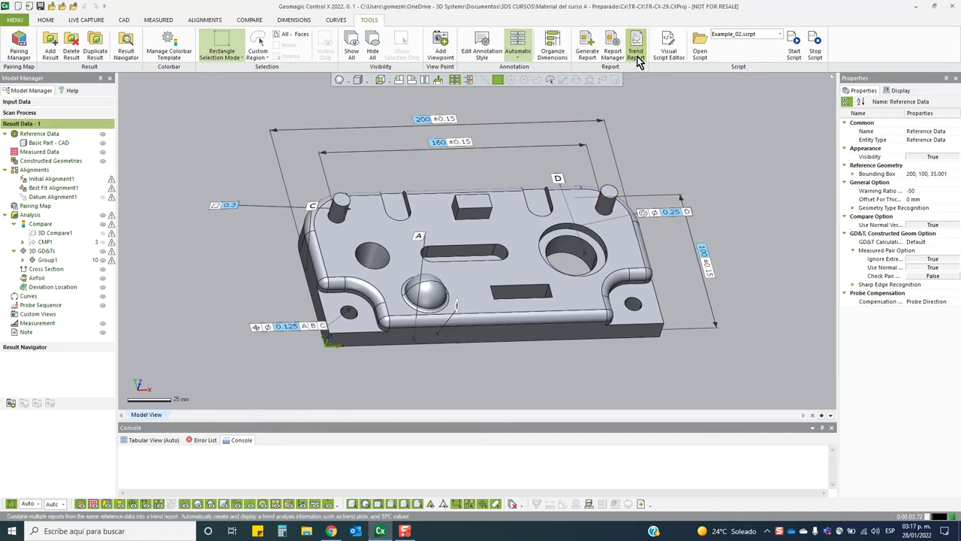
{"action": "left_click", "coordinate": [46, 21]}
{"action": "left_click", "coordinate": [19, 23]}
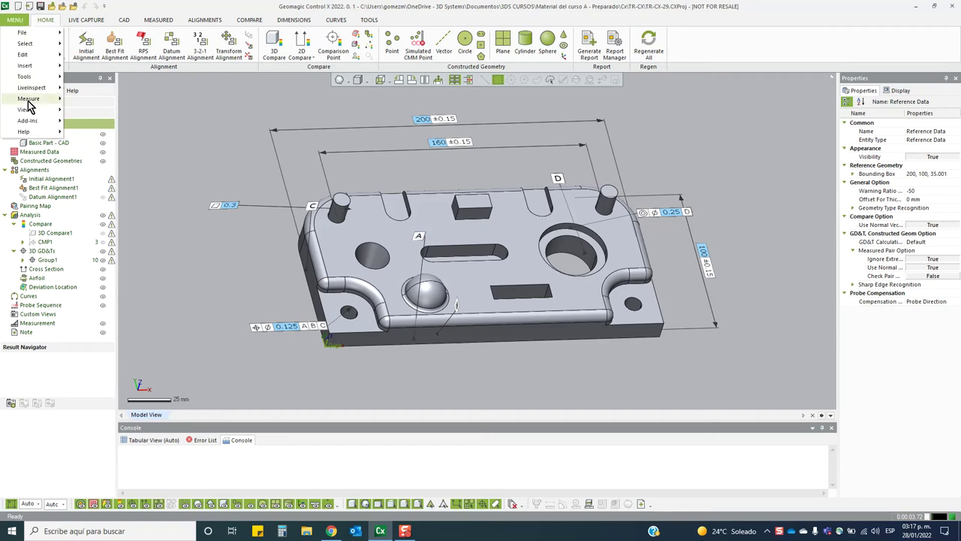
{"action": "mouse_move", "coordinate": [42, 77]}
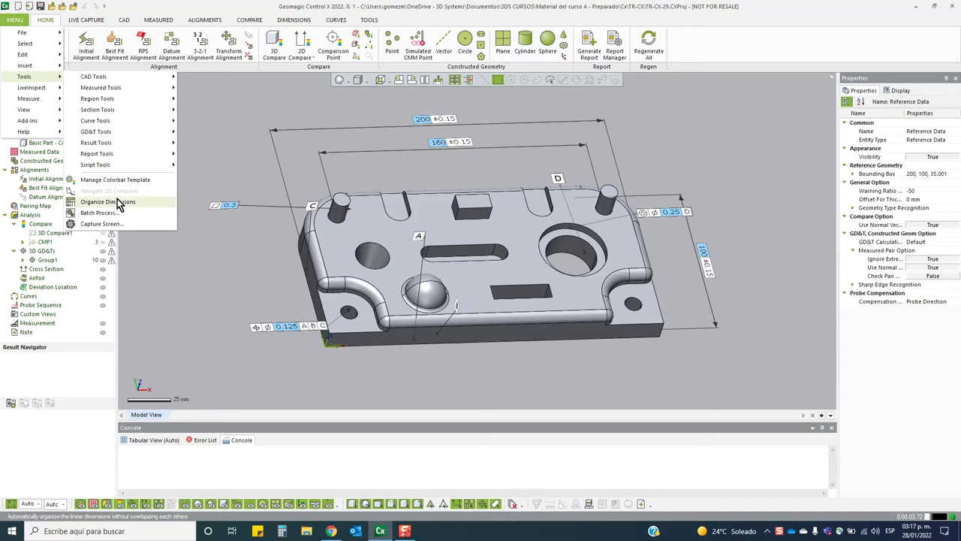
{"action": "left_click", "coordinate": [139, 215]}
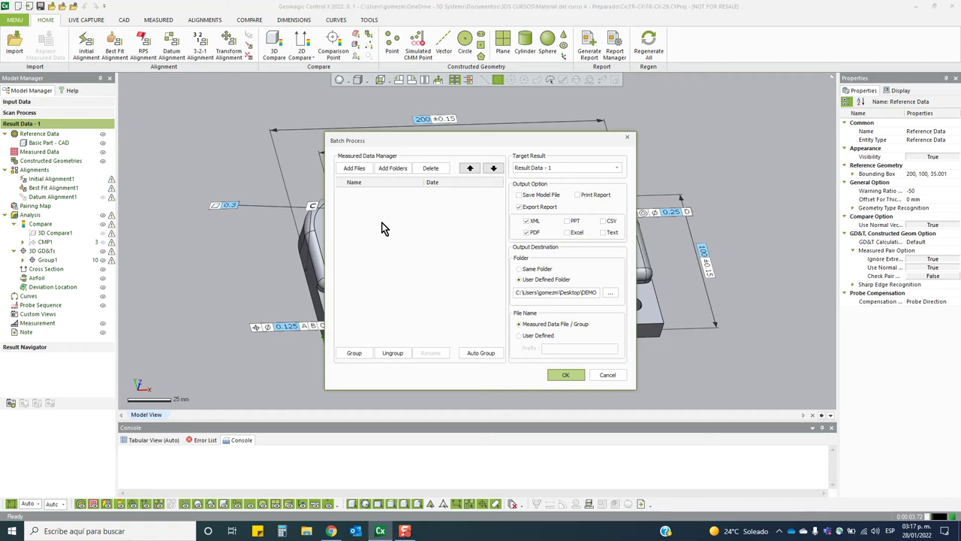
{"action": "left_click", "coordinate": [363, 169]}
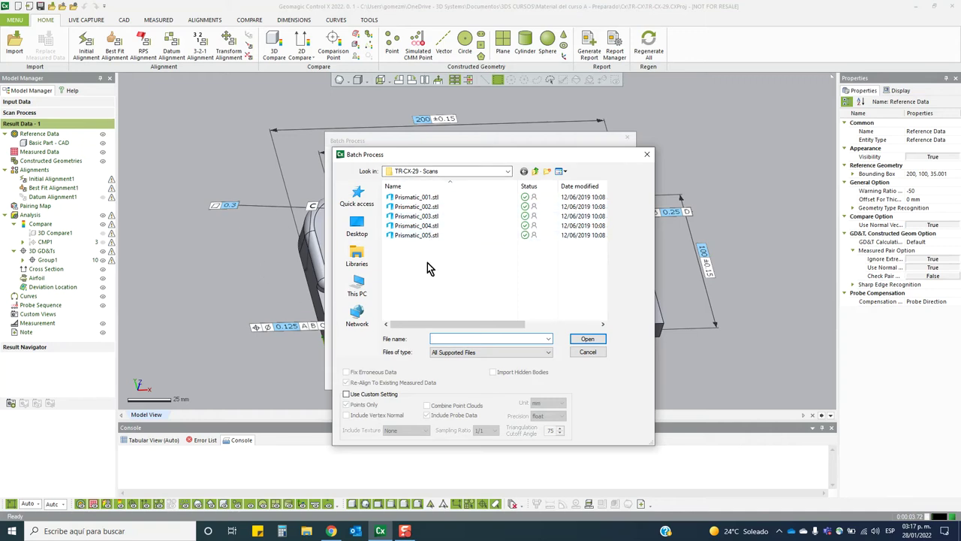
{"action": "left_click_drag", "start_coordinate": [427, 252], "coordinate": [404, 199]}
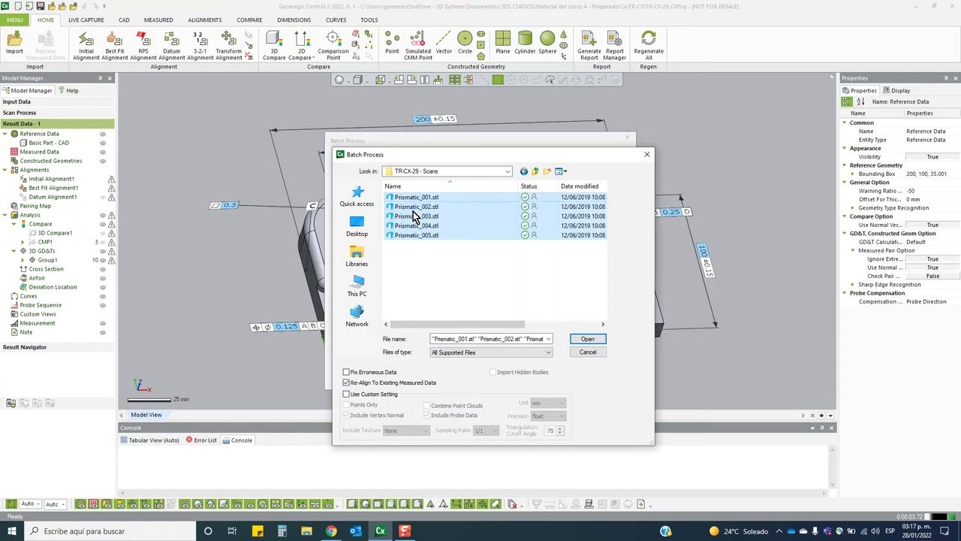
{"action": "left_click", "coordinate": [584, 339]}
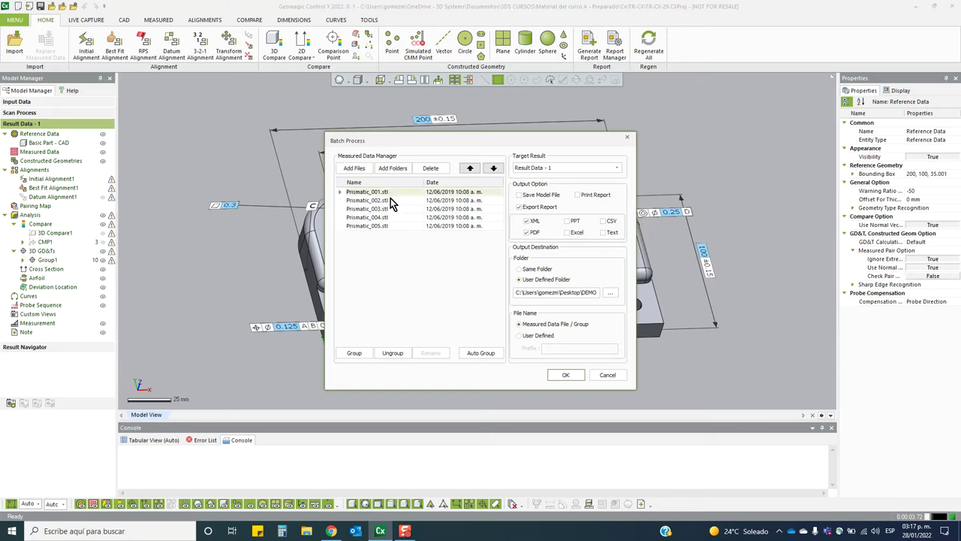
- Move Prismatic_001.stl two places down the measured data list and return it to first place
{"action": "left_click", "coordinate": [494, 169]}
{"action": "left_click", "coordinate": [493, 168]}
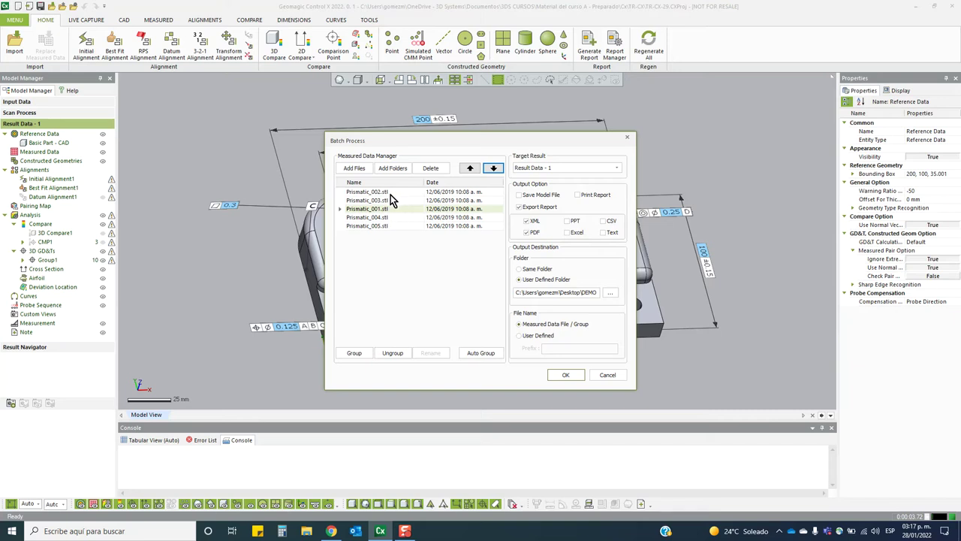
{"action": "left_click", "coordinate": [474, 169]}
{"action": "left_click", "coordinate": [478, 170]}
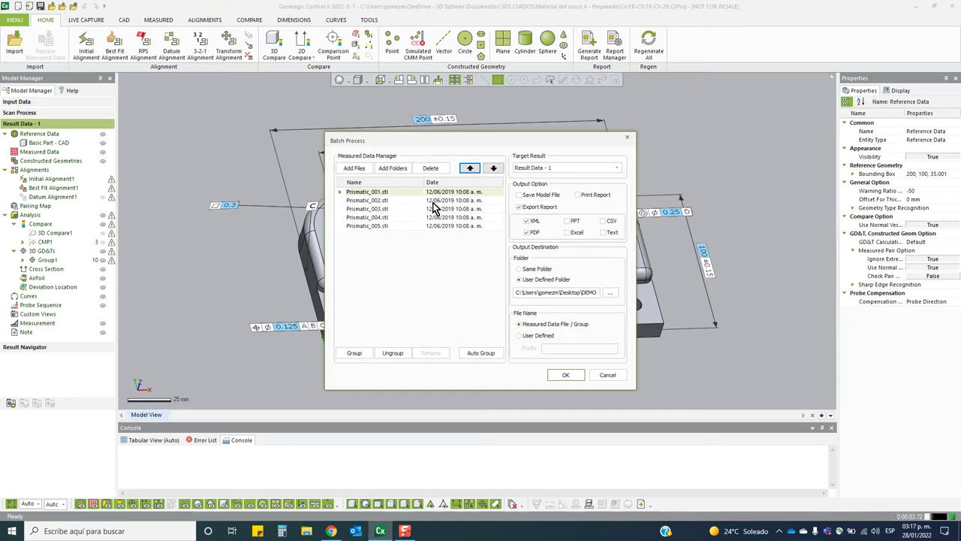
- Review the result data sets available as the batch process target
{"action": "left_click", "coordinate": [570, 169]}
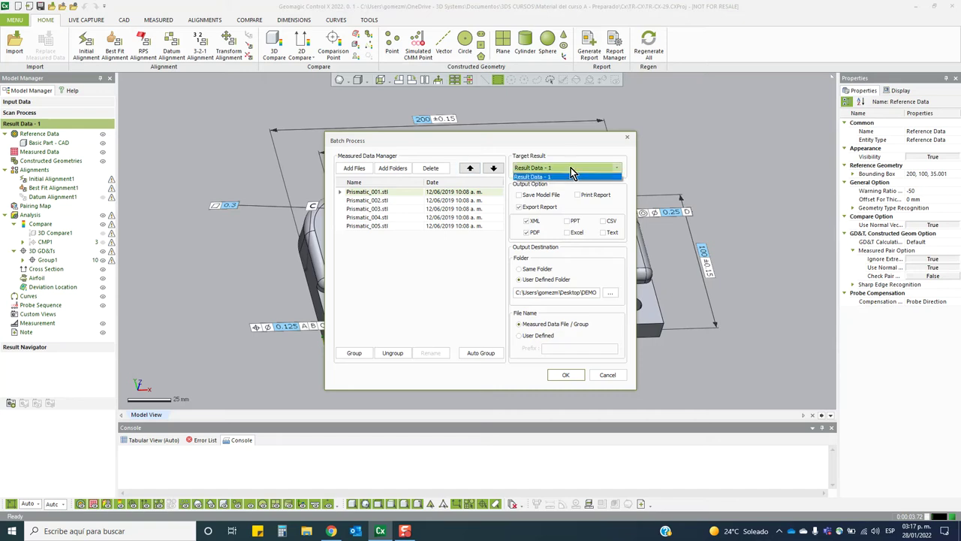
{"action": "left_click", "coordinate": [570, 170]}
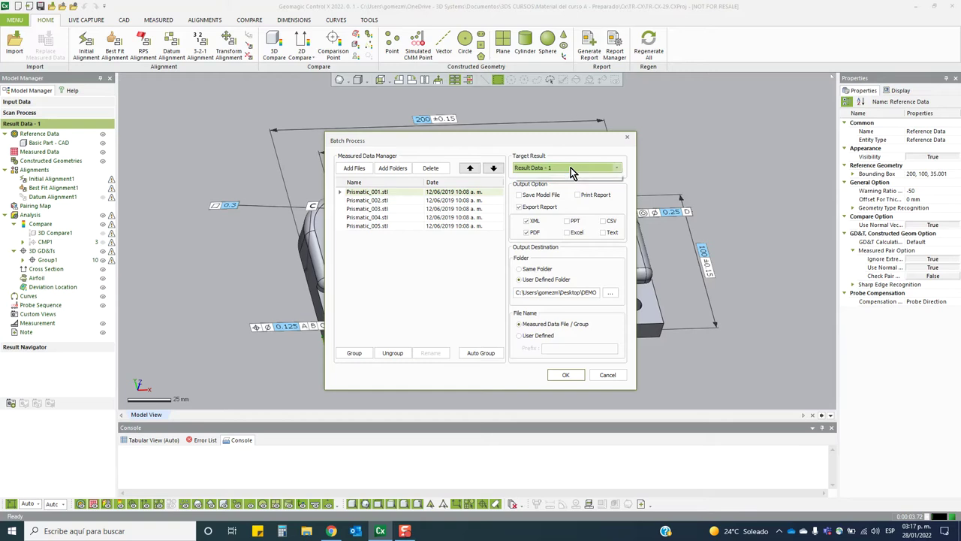
{"action": "left_click", "coordinate": [57, 126]}
{"action": "left_click", "coordinate": [598, 169]}
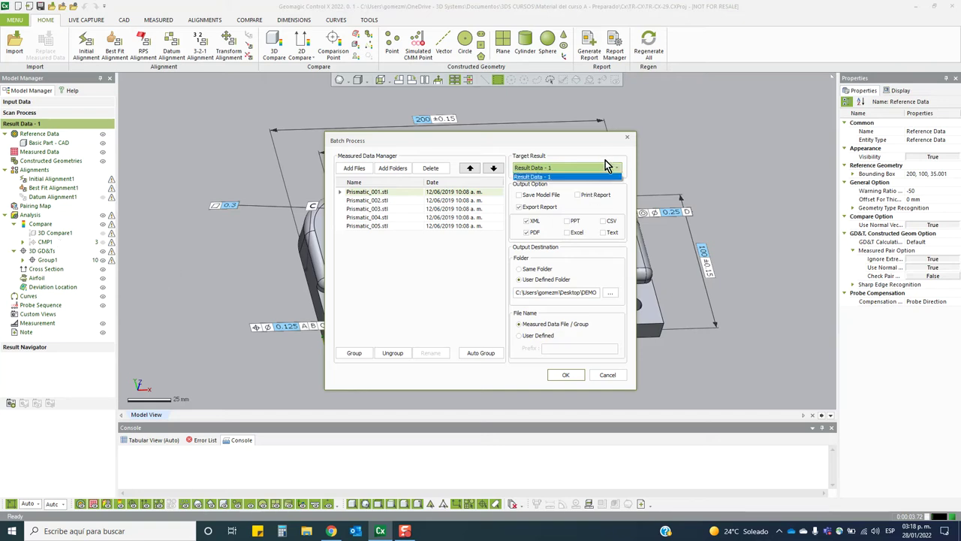
{"action": "left_click", "coordinate": [607, 154]}
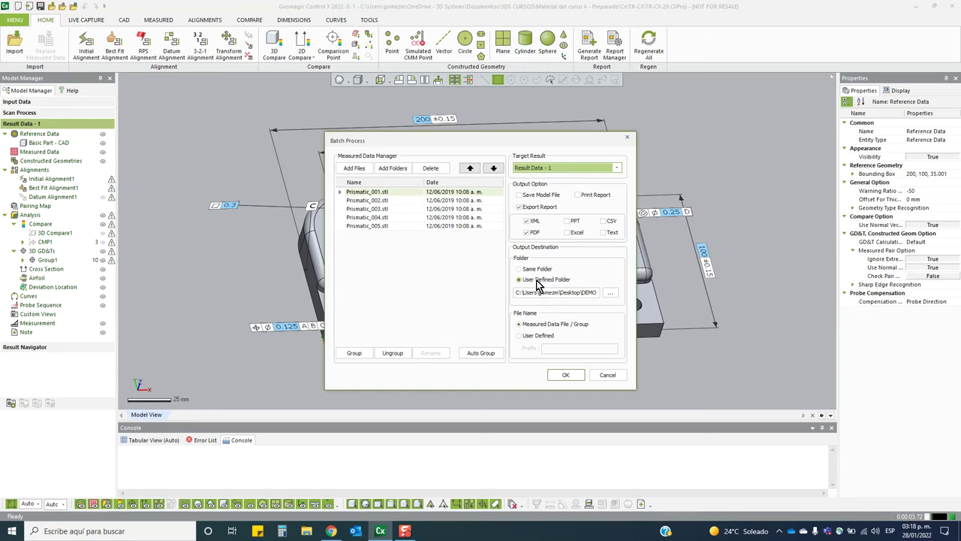
- Create a folder named DEMO inside Escritorio and set it as the output destination for the reports
{"action": "left_click", "coordinate": [610, 294]}
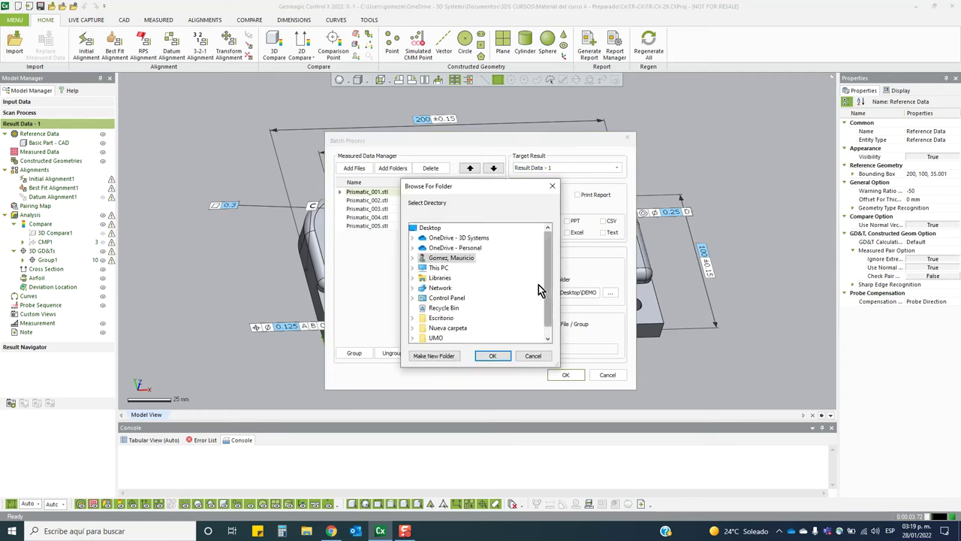
{"action": "left_click_drag", "start_coordinate": [550, 288], "coordinate": [548, 300]}
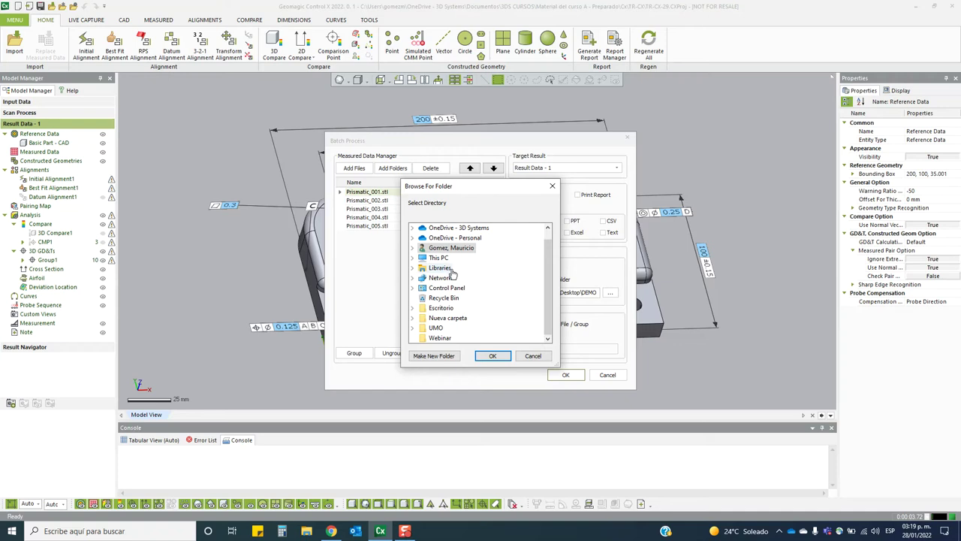
{"action": "left_click", "coordinate": [413, 309]}
{"action": "scroll", "coordinate": [472, 286], "scroll_direction": "down", "scroll_amount": 1}
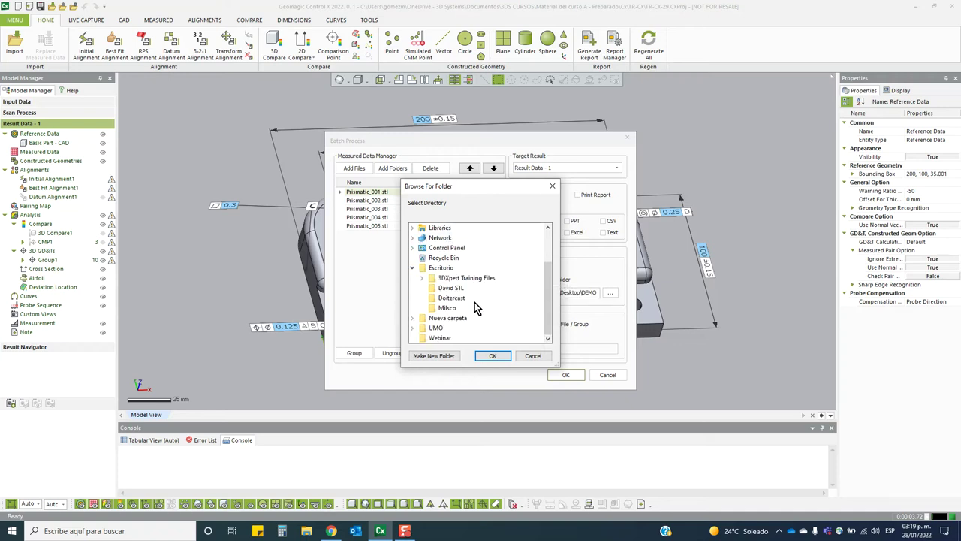
{"action": "left_click", "coordinate": [436, 356]}
{"action": "type", "text": "DEMO"}
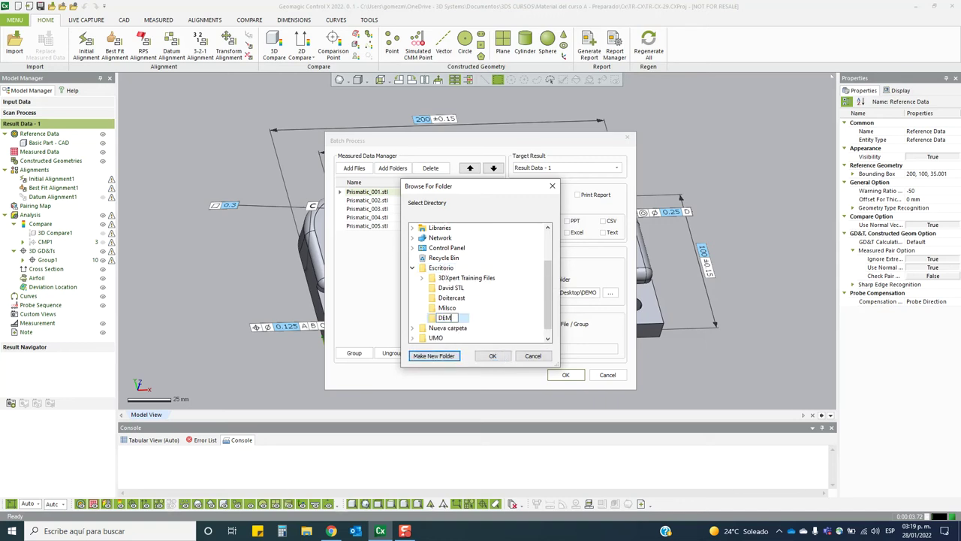
{"action": "left_click", "coordinate": [489, 317]}
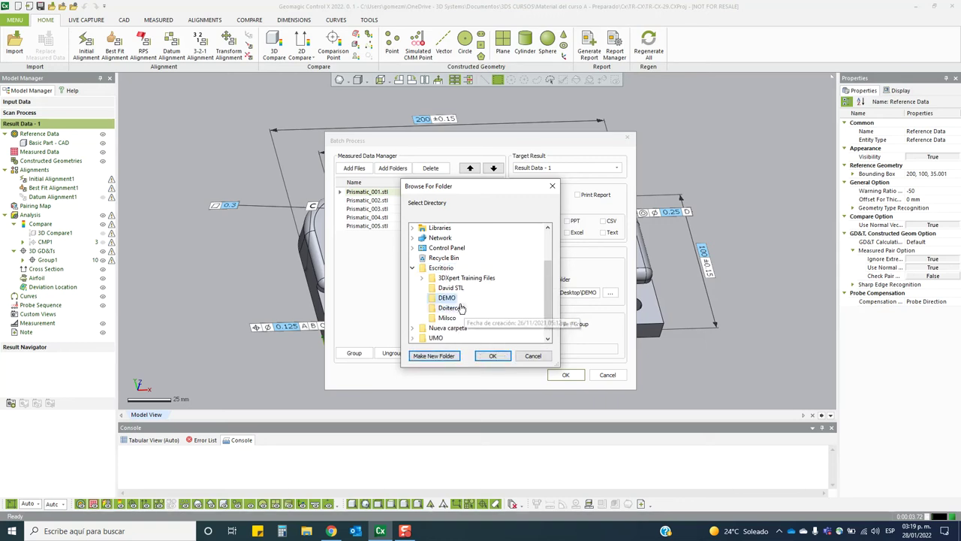
{"action": "left_click", "coordinate": [491, 357]}
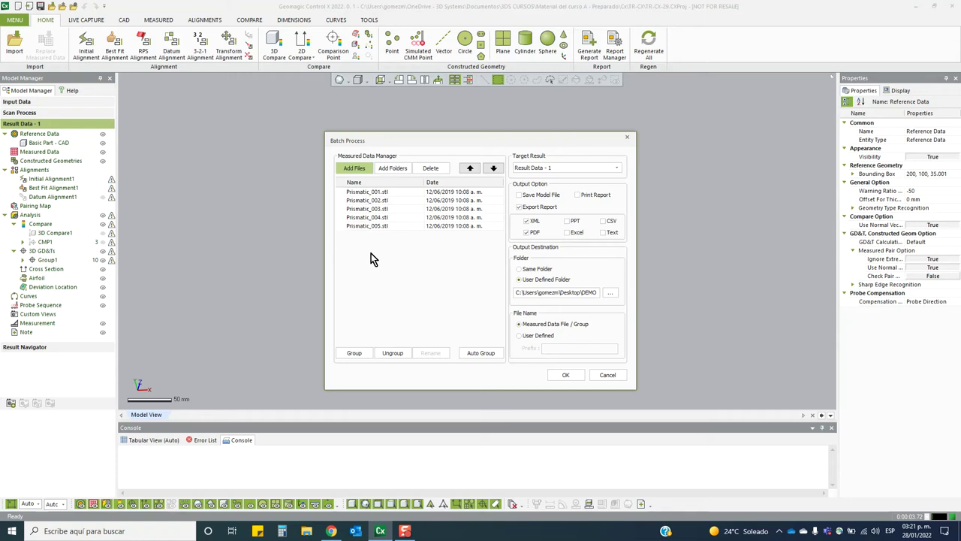
- Keep the output files named after the measured data file or group and run the batch process
{"action": "left_click", "coordinate": [523, 336]}
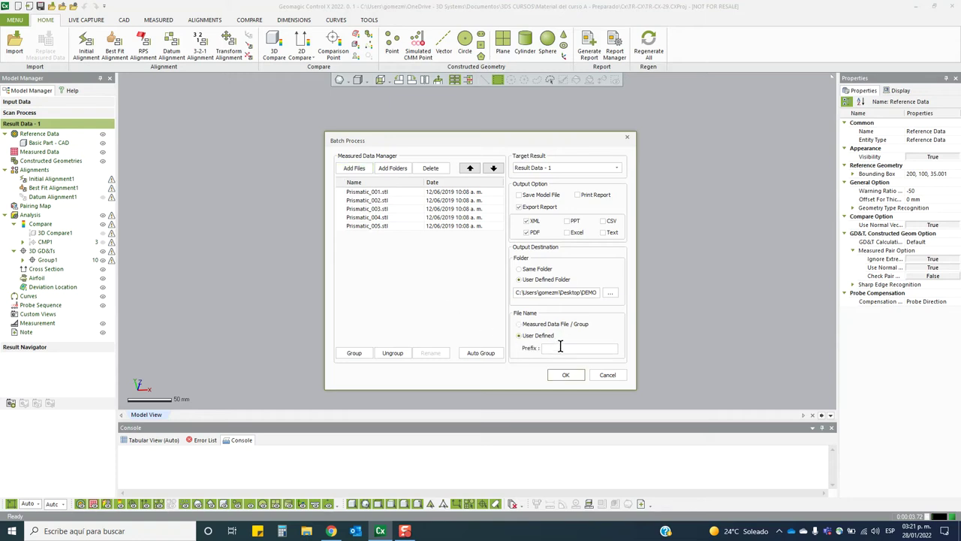
{"action": "left_click", "coordinate": [523, 325]}
{"action": "left_click", "coordinate": [564, 375]}
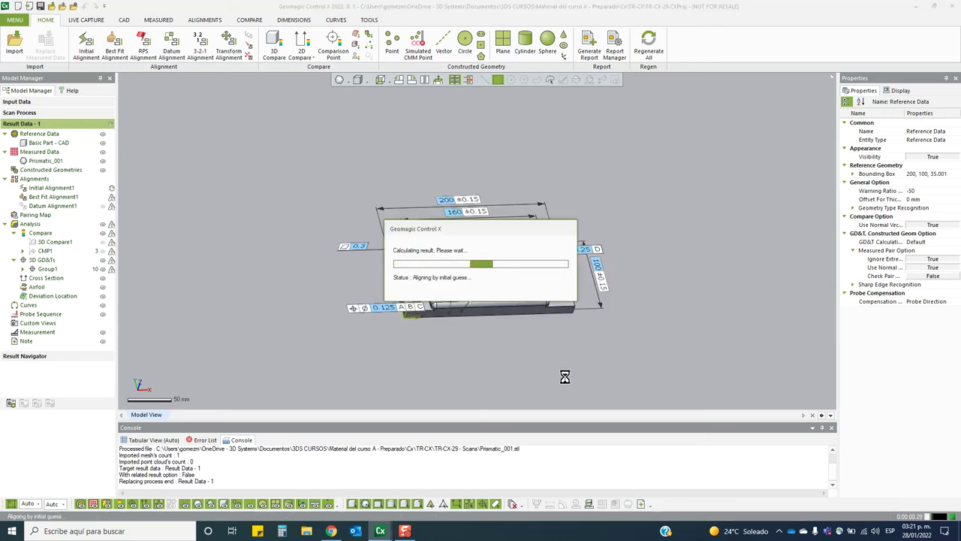
{"action": "left_click_drag", "start_coordinate": [504, 227], "coordinate": [727, 230]}
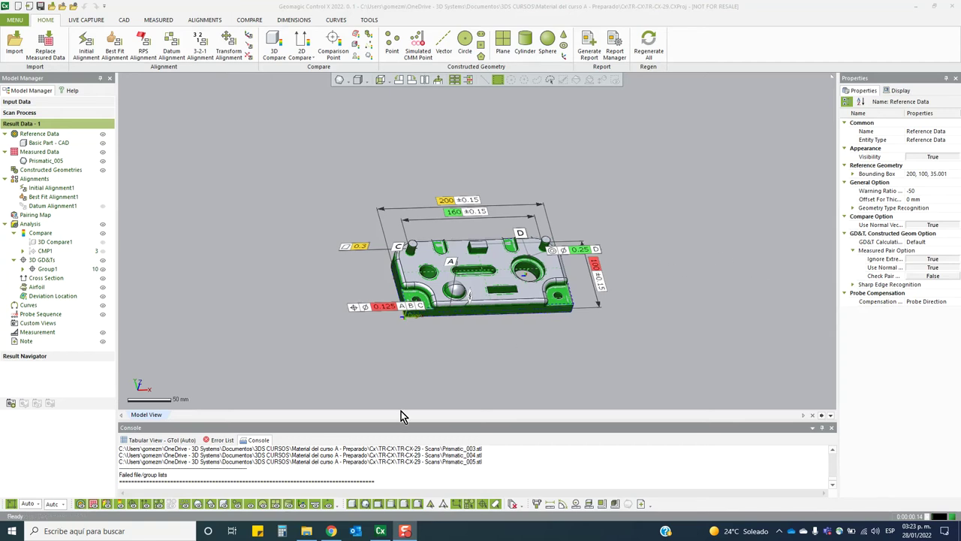
- Switch to File Explorer and preview Prismatic_001(Report 1).pdf in the DEMO folder up to its 3D Compare page
{"action": "left_click", "coordinate": [309, 531]}
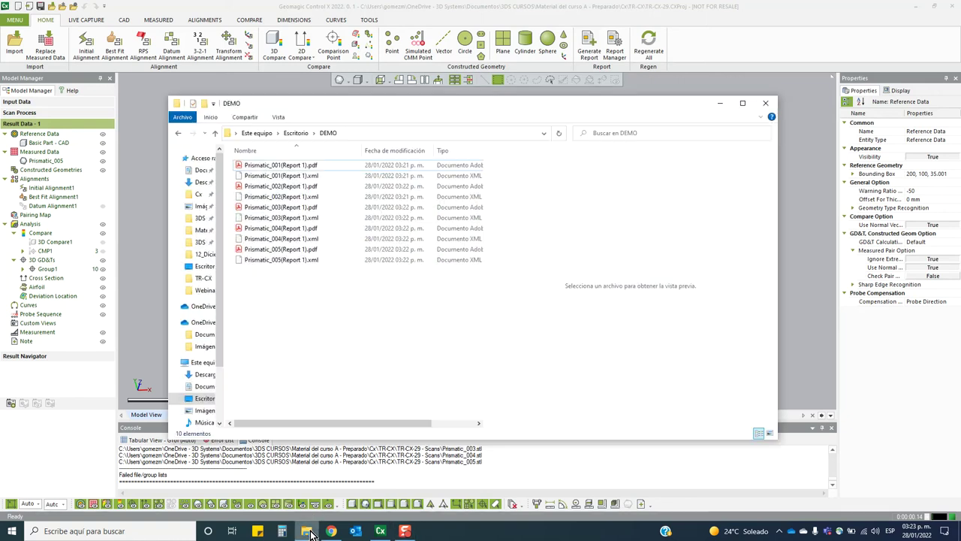
{"action": "left_click", "coordinate": [325, 165]}
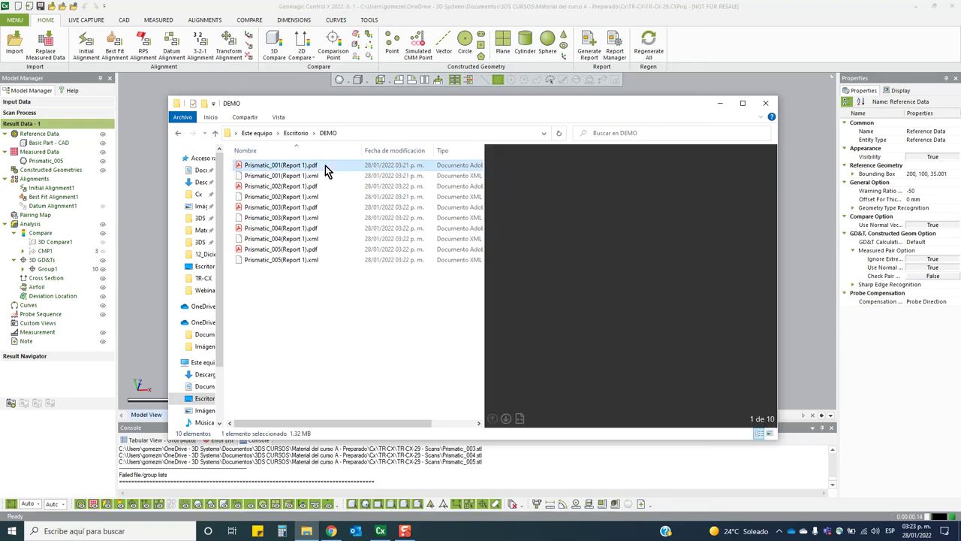
{"action": "left_click", "coordinate": [507, 418]}
{"action": "left_click", "coordinate": [507, 418]}
{"action": "left_click", "coordinate": [507, 418]}
{"action": "left_click", "coordinate": [507, 418]}
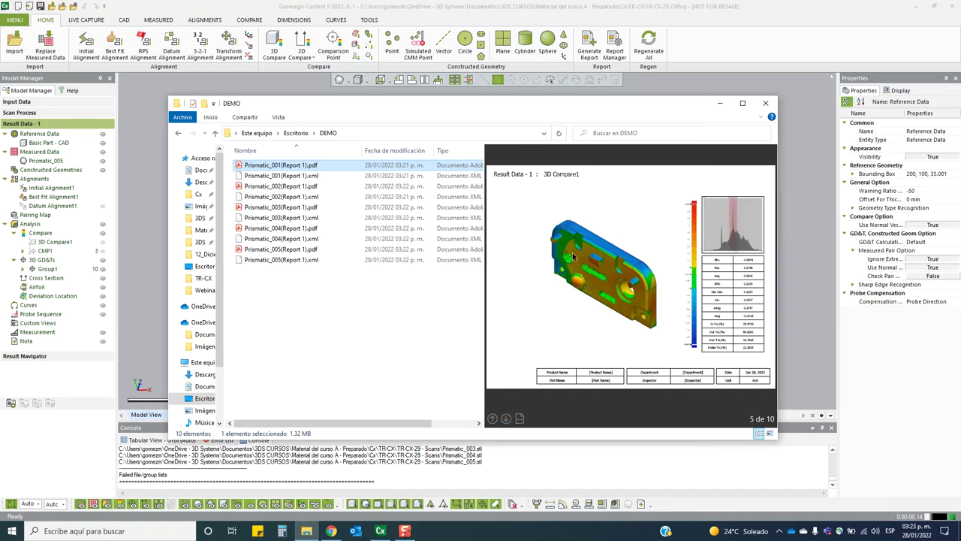
- Preview Prismatic_002(Report 1).pdf up to its 3D Compare page, leaving no file selected
{"action": "left_click", "coordinate": [300, 186]}
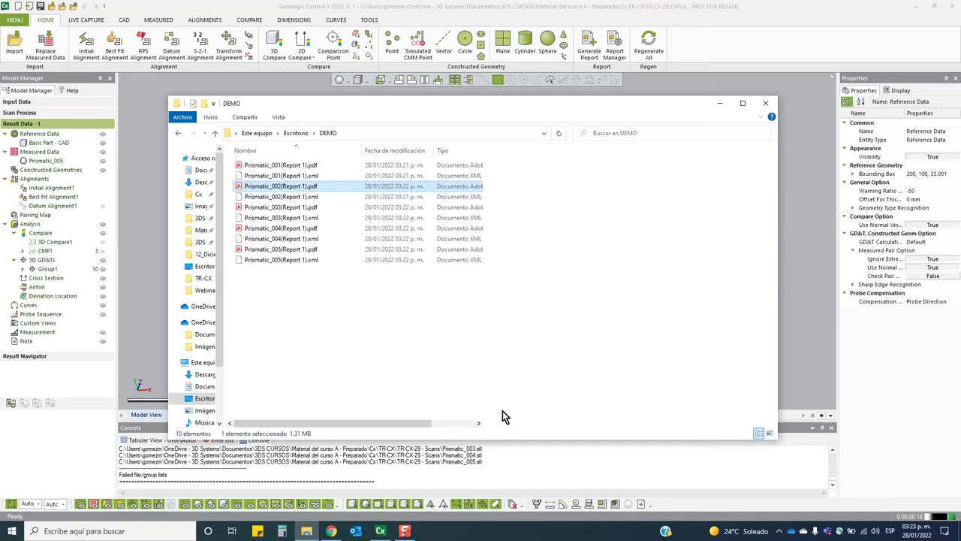
{"action": "left_click", "coordinate": [507, 418]}
{"action": "left_click", "coordinate": [506, 418]}
{"action": "left_click", "coordinate": [506, 418]}
{"action": "left_click", "coordinate": [507, 418]}
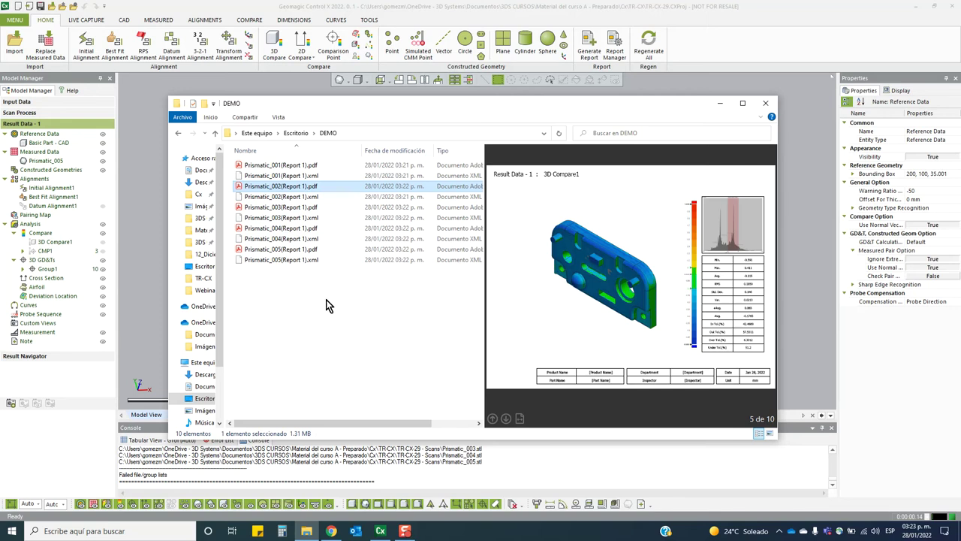
{"action": "left_click", "coordinate": [307, 268]}
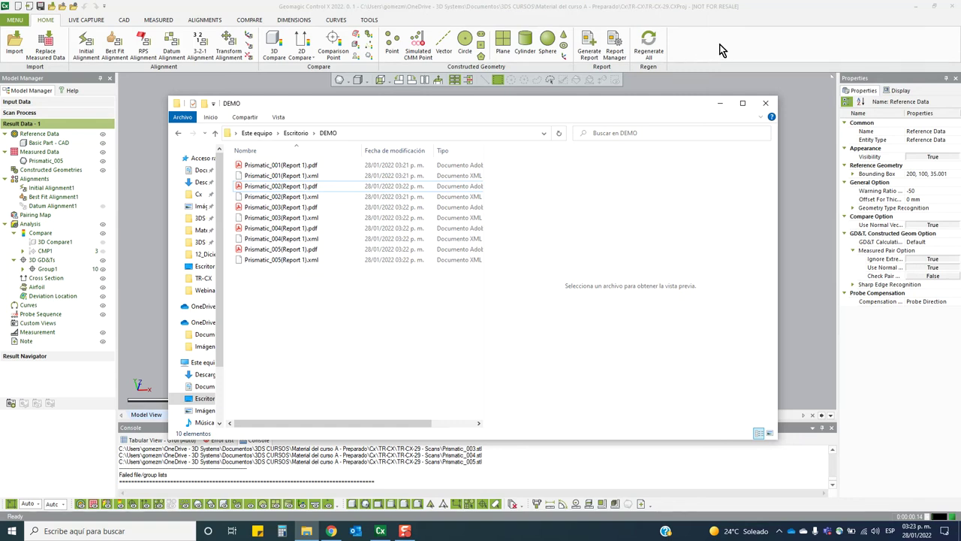
- Switch back to Geomagic Control X and launch Geomagic Trend Report
{"action": "key", "text": "alt+Tab"}
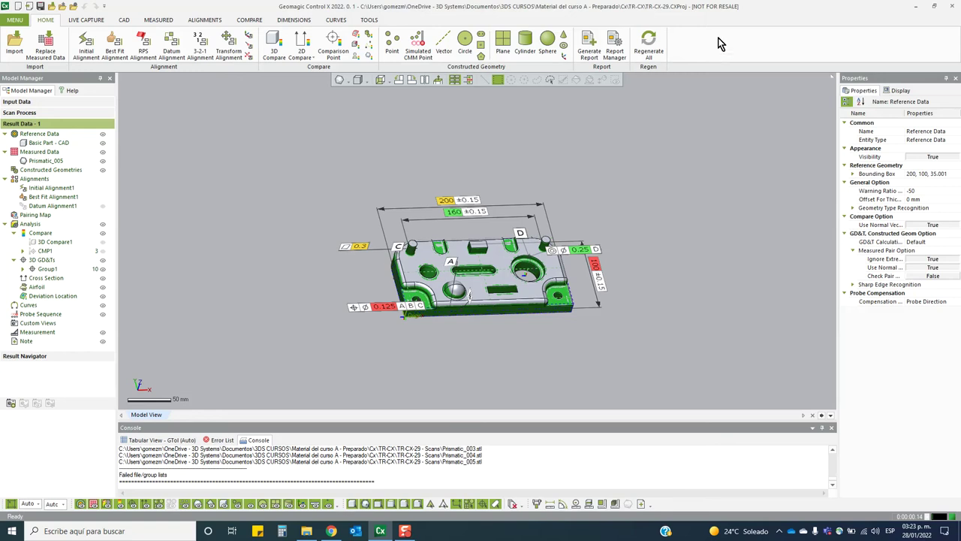
{"action": "left_click", "coordinate": [370, 20]}
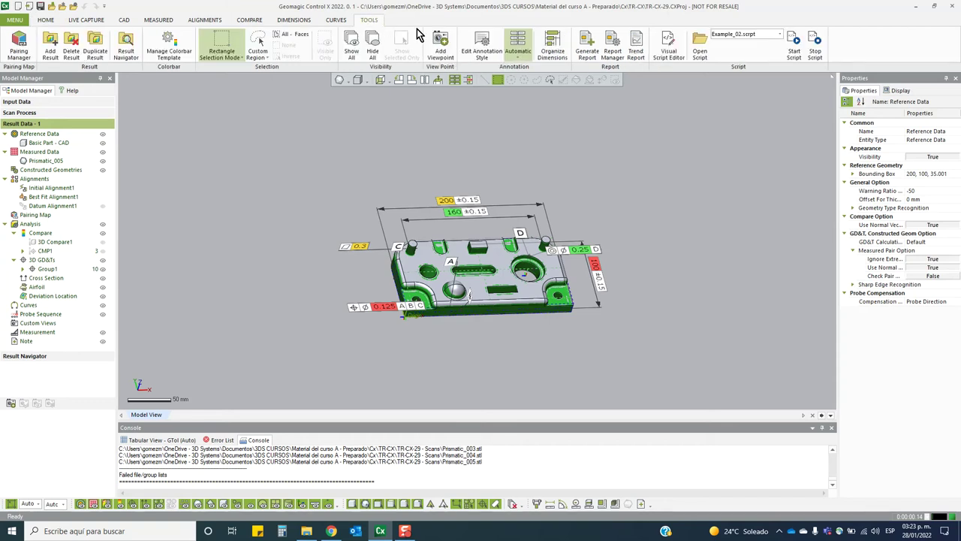
{"action": "left_click", "coordinate": [641, 58]}
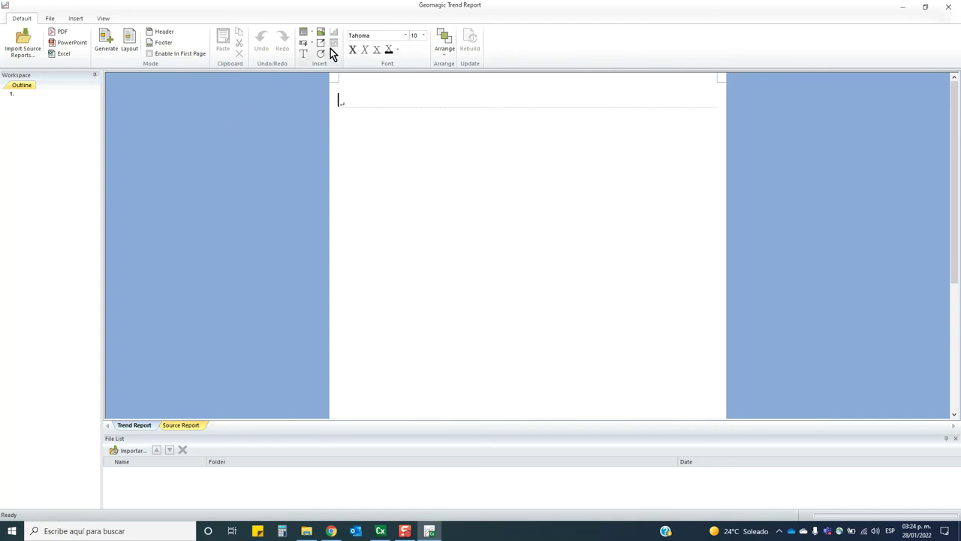
- Import the source reports 3DS__0(Report 1).xml to 3DS__4(Report 1).xml from the BATCH PROCESS folder
{"action": "left_click", "coordinate": [33, 39]}
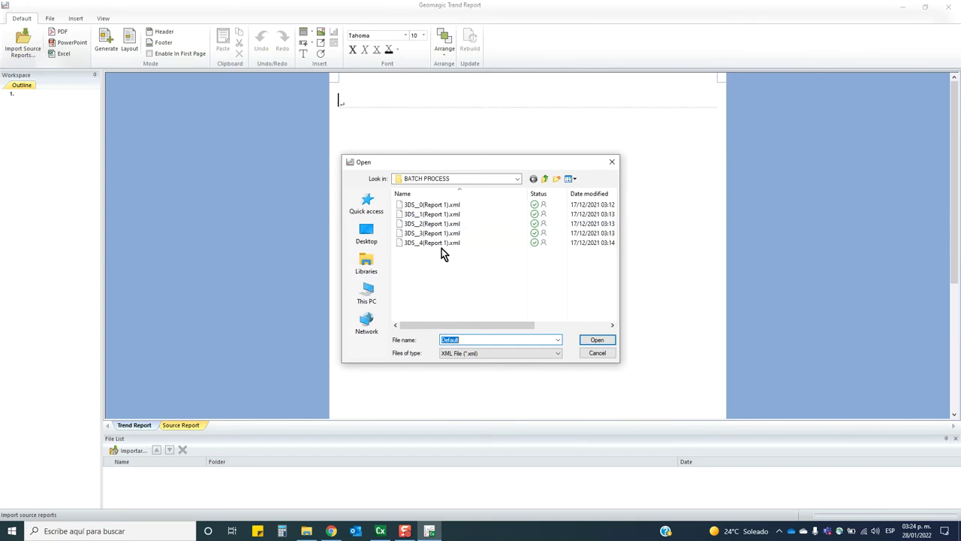
{"action": "left_click_drag", "start_coordinate": [446, 262], "coordinate": [421, 205]}
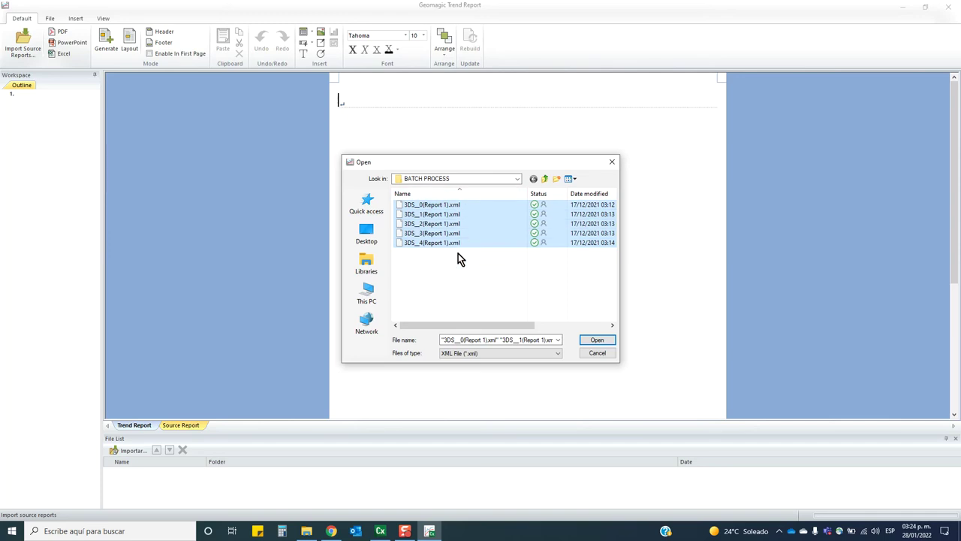
{"action": "left_click", "coordinate": [593, 341]}
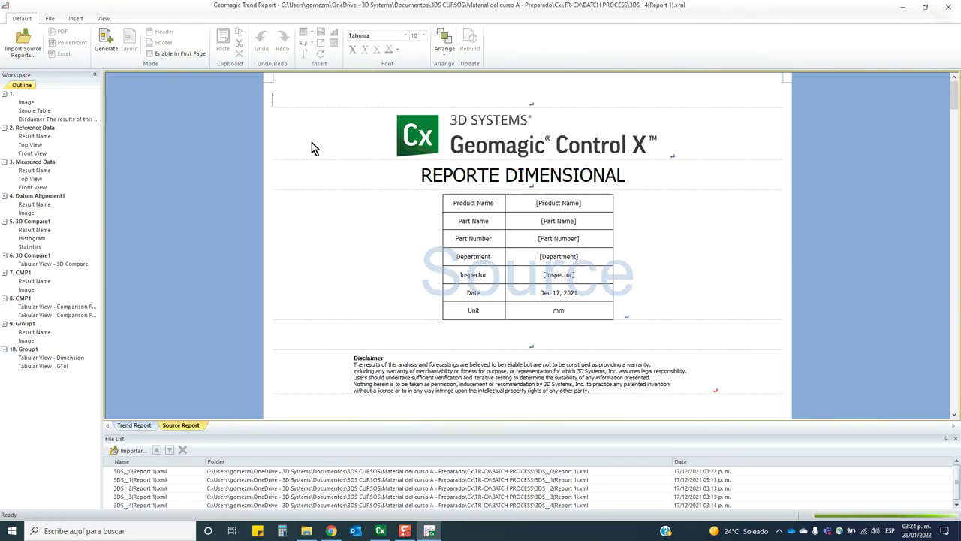
- Start generating the trend report and exclude Reference Data, Measured Data and Datum Alignment1 with Datum ALN 1 to 3
{"action": "mouse_move", "coordinate": [953, 98]}
{"action": "left_mouse_down"}
{"action": "mouse_move", "coordinate": [954, 229]}
{"action": "mouse_move", "coordinate": [954, 96]}
{"action": "left_mouse_up"}
{"action": "left_click", "coordinate": [111, 53]}
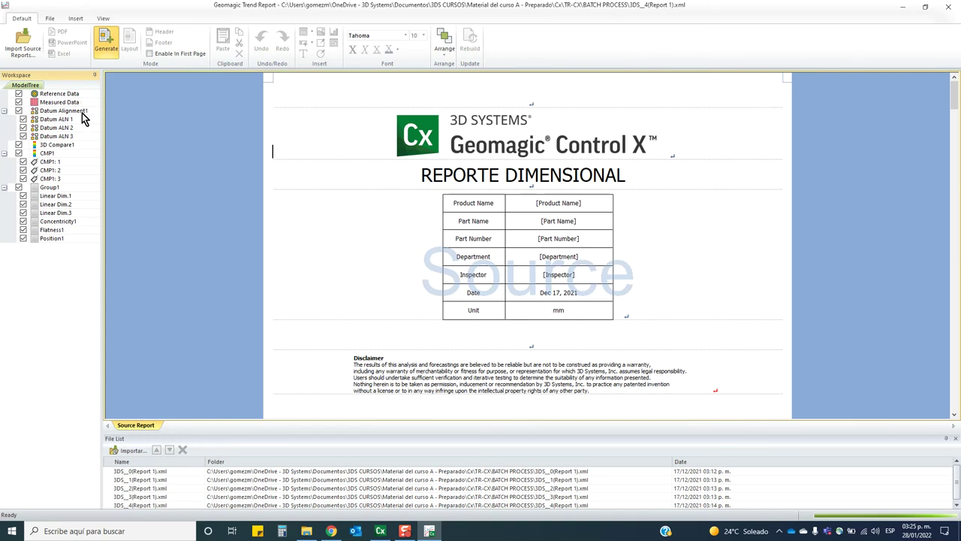
{"action": "left_click", "coordinate": [18, 93]}
{"action": "left_click", "coordinate": [19, 102]}
{"action": "left_click", "coordinate": [19, 111]}
{"action": "left_click", "coordinate": [23, 120]}
{"action": "left_click", "coordinate": [24, 128]}
{"action": "left_click", "coordinate": [23, 136]}
- Exclude CMP1 with its comparison points and 3D Compare1, then generate the trend report from the remaining Group1 entities
{"action": "left_click", "coordinate": [19, 153]}
{"action": "left_click", "coordinate": [18, 144]}
{"action": "left_click", "coordinate": [23, 162]}
{"action": "left_click", "coordinate": [108, 43]}
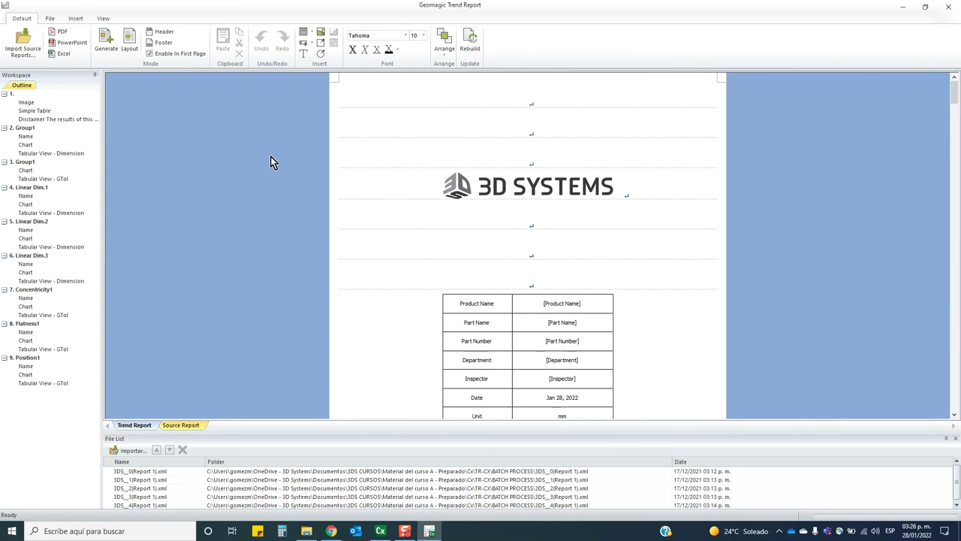
- Review the Group1 dimension trend chart and table, and examine the Linear Dim.1 section at a larger size
{"action": "scroll", "coordinate": [270, 162], "scroll_direction": "down", "scroll_amount": 5}
{"action": "scroll", "coordinate": [270, 156], "scroll_direction": "down", "scroll_amount": 5}
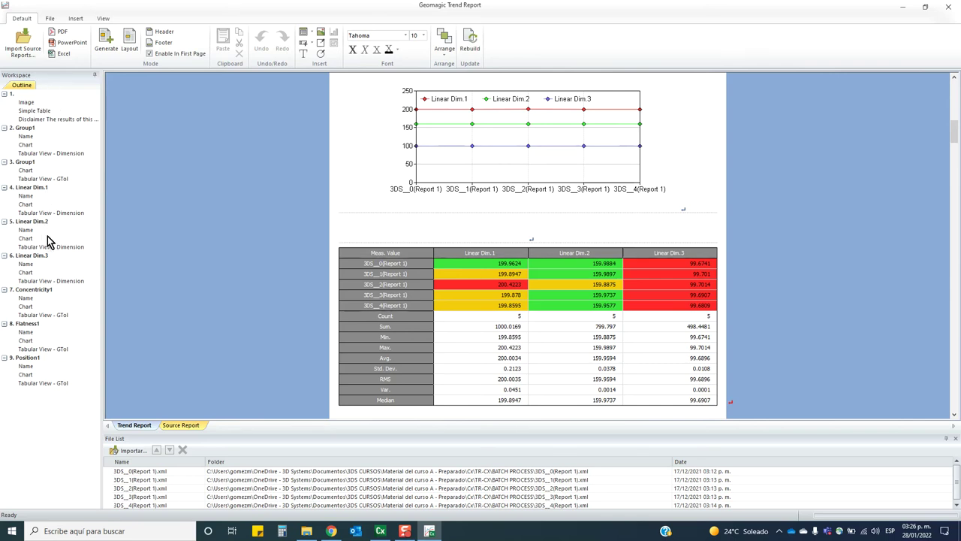
{"action": "left_click", "coordinate": [50, 189]}
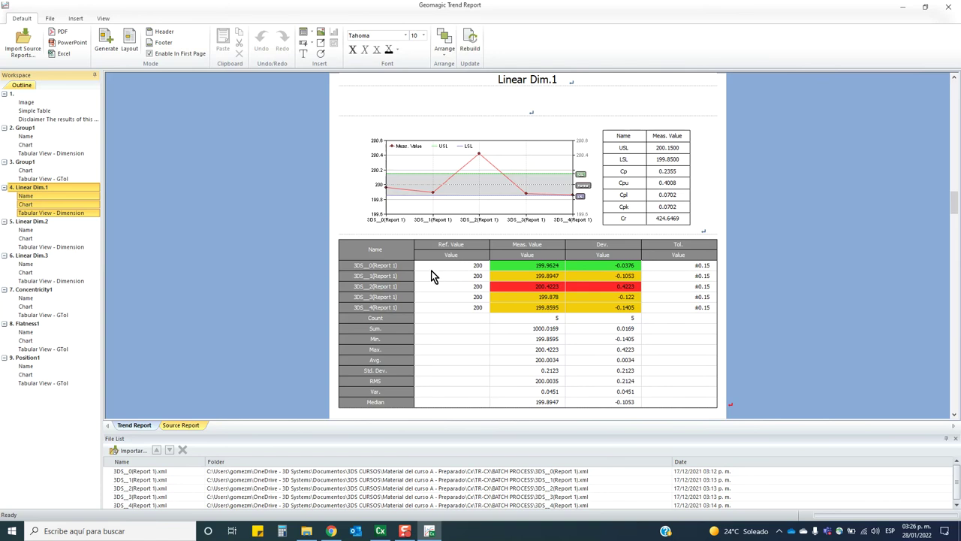
{"action": "scroll", "coordinate": [421, 279], "scroll_direction": "up", "scroll_amount": 3, "text": "ctrl"}
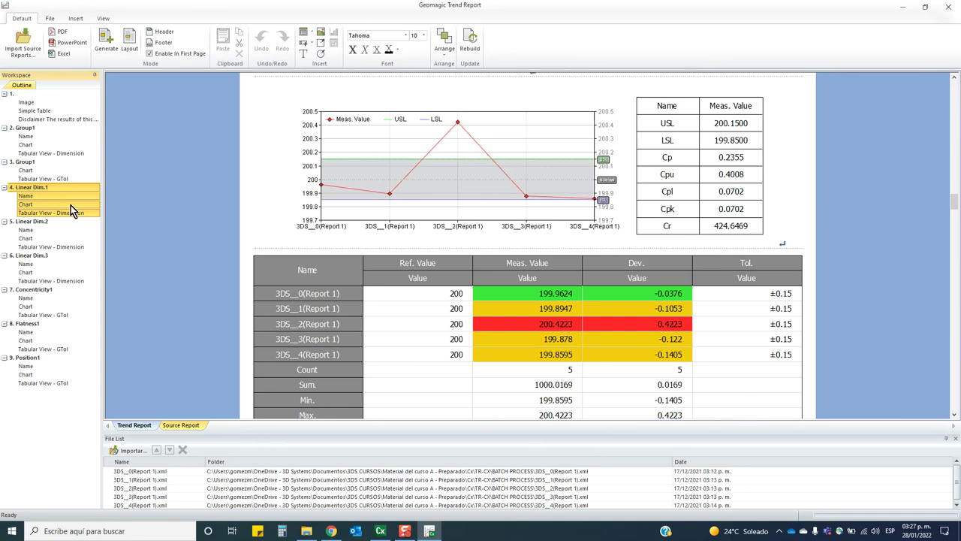
- Review the trend charts and tolerance tables of Linear Dim.2 and Linear Dim.3
{"action": "left_click", "coordinate": [49, 223]}
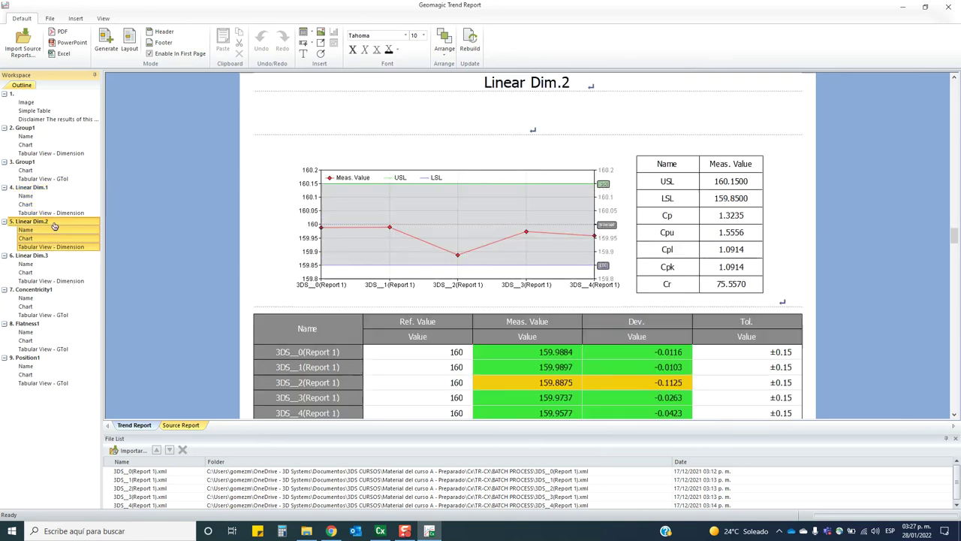
{"action": "scroll", "coordinate": [419, 259], "scroll_direction": "down", "scroll_amount": 2}
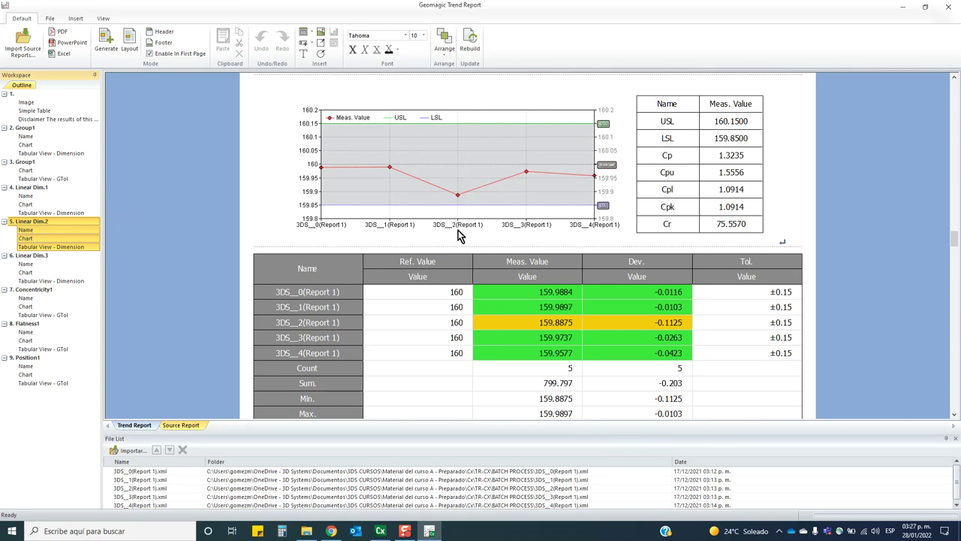
{"action": "left_click", "coordinate": [59, 265]}
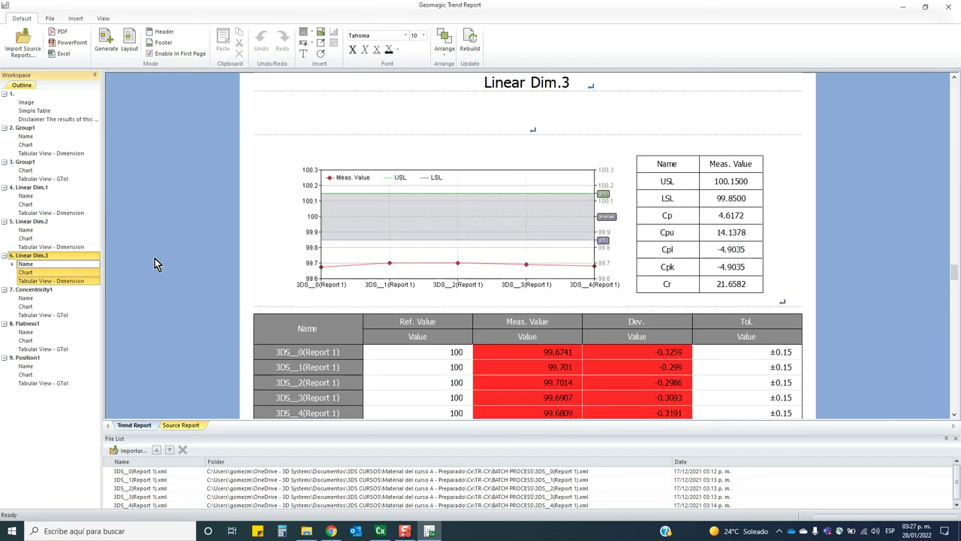
- Examine the Concentricity1 section, go back to the Linear Dim.3 trend page and return to the Concentricity1 chart
{"action": "left_click", "coordinate": [57, 299]}
{"action": "scroll", "coordinate": [310, 219], "scroll_direction": "down", "scroll_amount": 3}
{"action": "scroll", "coordinate": [309, 219], "scroll_direction": "up", "scroll_amount": 5}
{"action": "scroll", "coordinate": [182, 141], "scroll_direction": "up", "scroll_amount": 6}
{"action": "scroll", "coordinate": [183, 140], "scroll_direction": "up", "scroll_amount": 8}
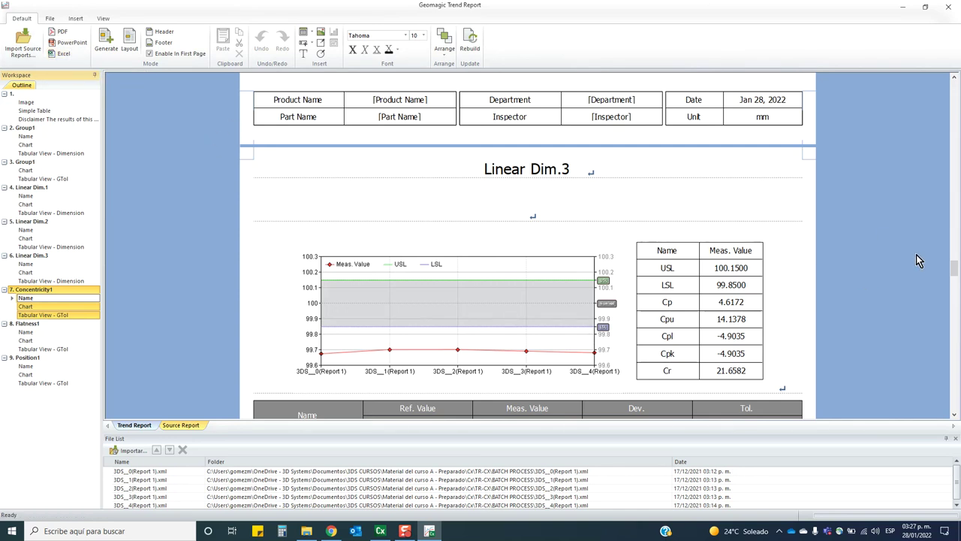
{"action": "scroll", "coordinate": [884, 218], "scroll_direction": "down", "scroll_amount": 2}
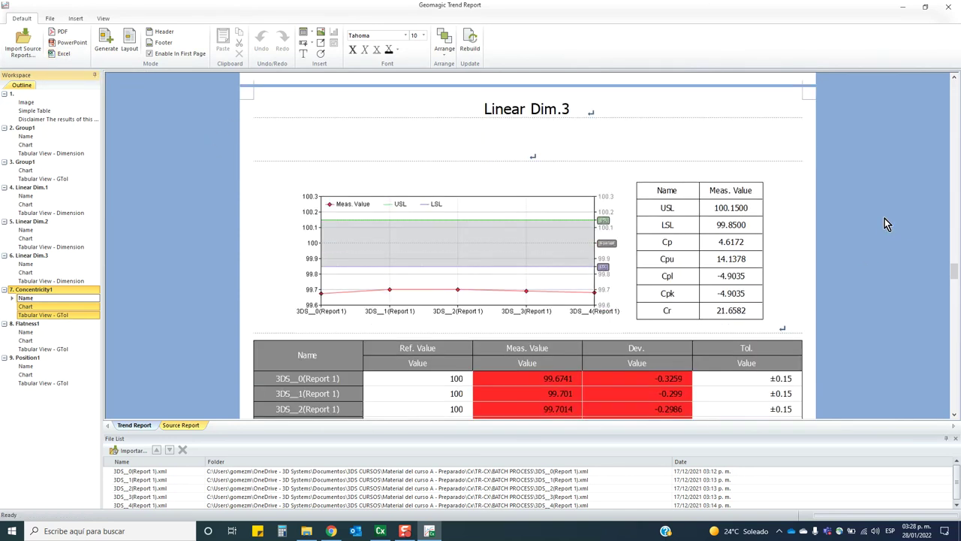
{"action": "scroll", "coordinate": [884, 218], "scroll_direction": "down", "scroll_amount": 8}
{"action": "scroll", "coordinate": [884, 218], "scroll_direction": "down", "scroll_amount": 3}
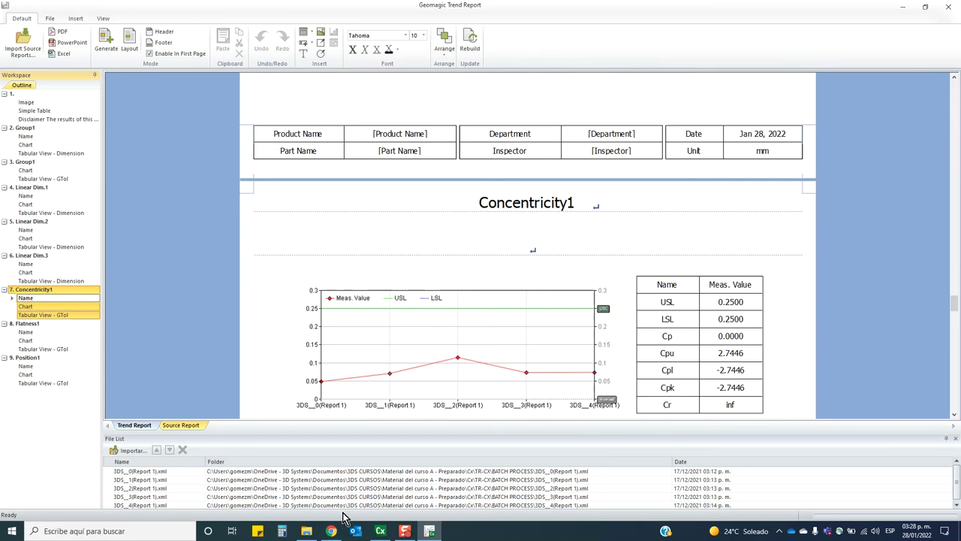
- Switch back to Geomagic Control X and view the dimensioned part of Result Data - 1 up close
{"action": "left_click", "coordinate": [380, 530]}
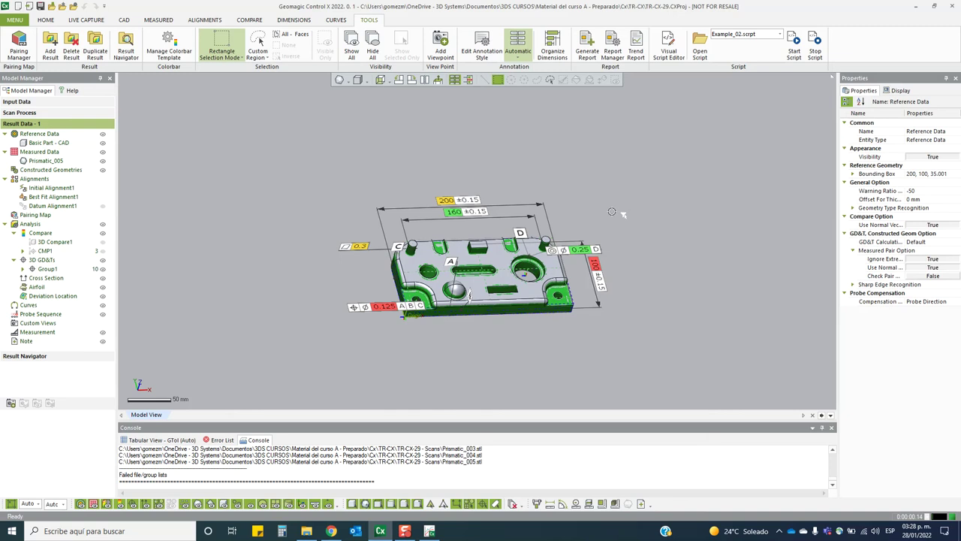
{"action": "scroll", "coordinate": [611, 214], "scroll_direction": "up", "scroll_amount": 4}
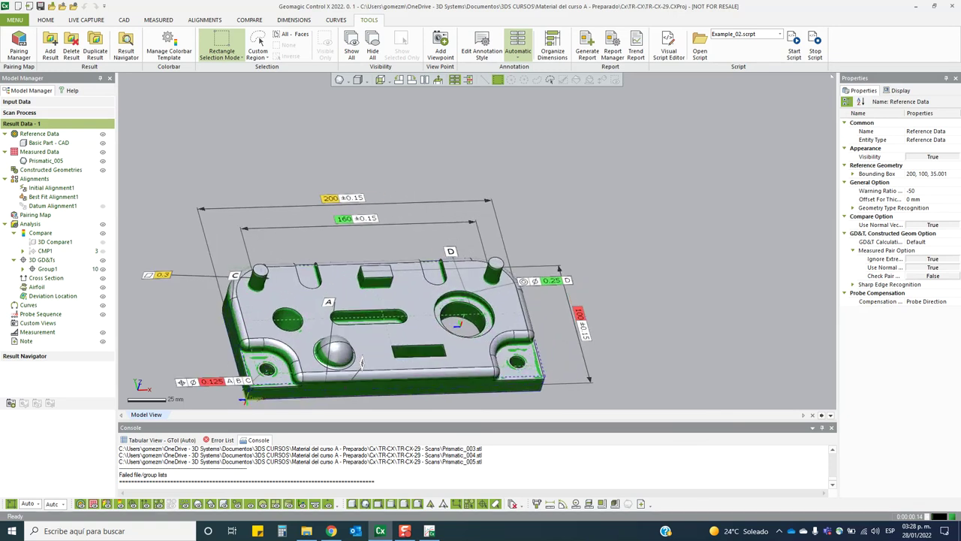